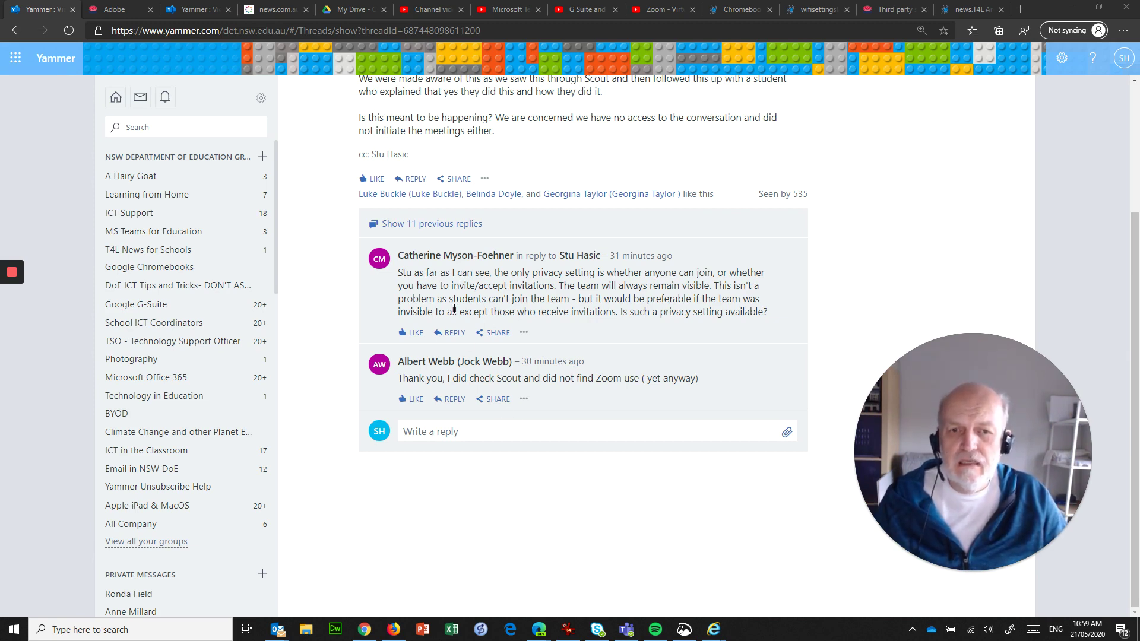
- Bring Teams to the front and scroll the teams grid to the Teams for Yammer Users card
{"action": "left_click", "coordinate": [625, 630]}
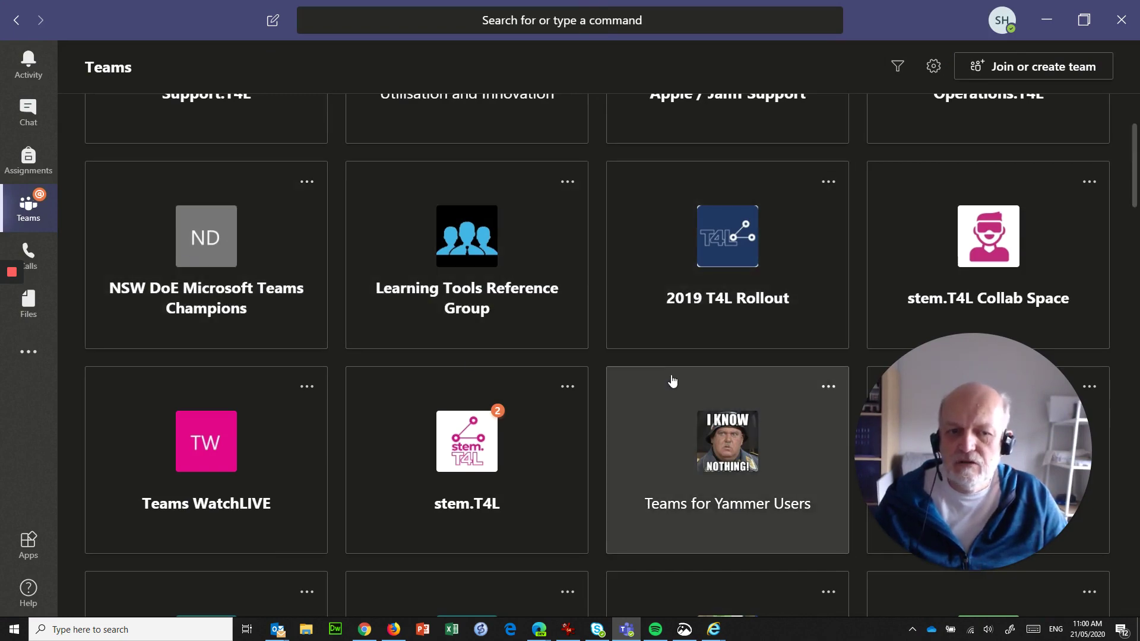
{"action": "scroll", "coordinate": [665, 379], "scroll_direction": "down", "scroll_amount": 6}
{"action": "scroll", "coordinate": [652, 373], "scroll_direction": "down", "scroll_amount": 6}
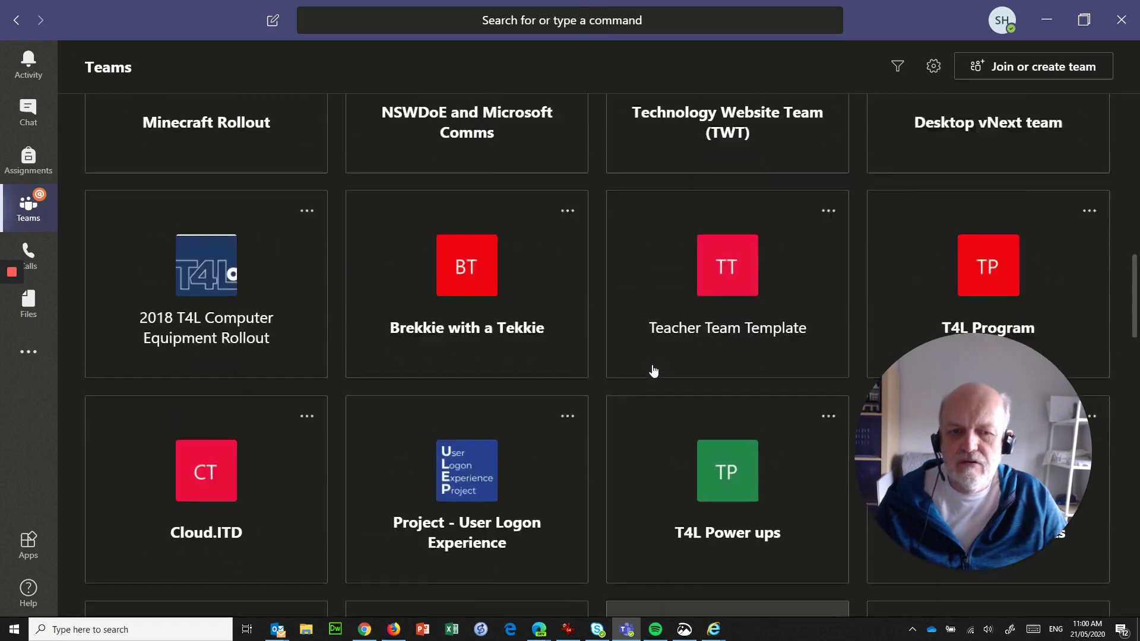
{"action": "scroll", "coordinate": [653, 371], "scroll_direction": "up", "scroll_amount": 9}
{"action": "scroll", "coordinate": [376, 354], "scroll_direction": "up", "scroll_amount": 2}
{"action": "scroll", "coordinate": [376, 354], "scroll_direction": "down", "scroll_amount": 3}
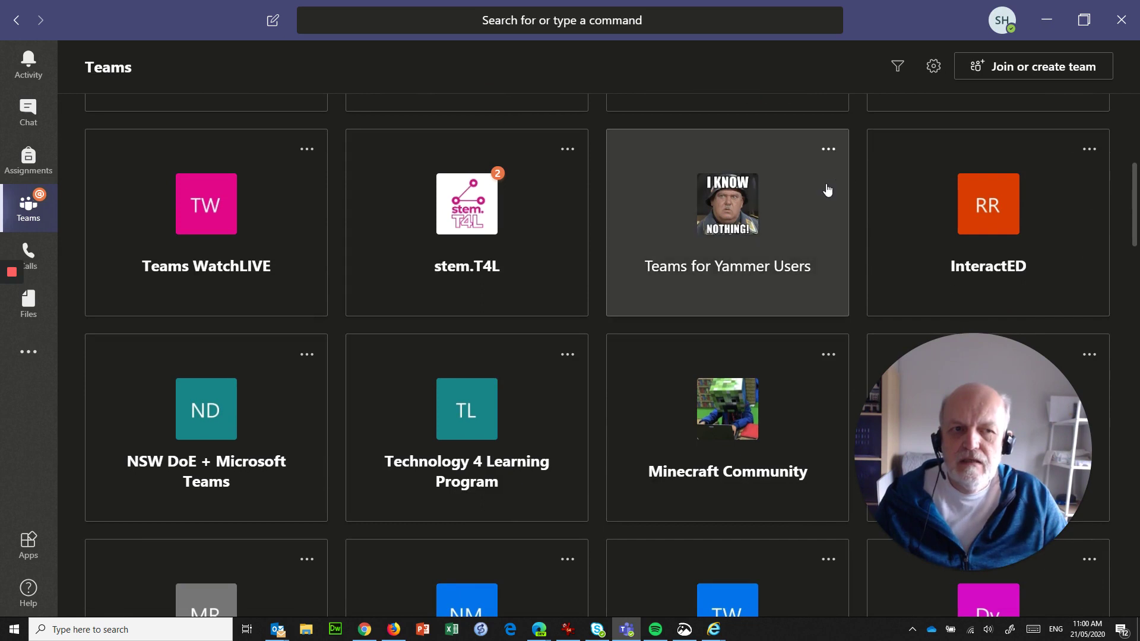
{"action": "left_click", "coordinate": [829, 149]}
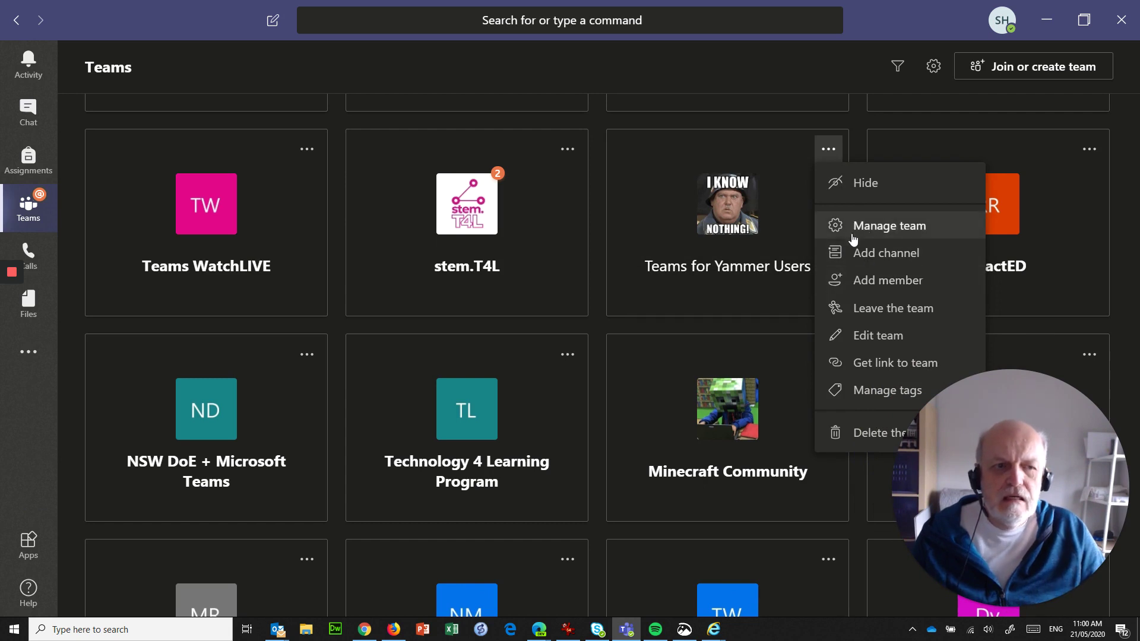
{"action": "left_click", "coordinate": [875, 345]}
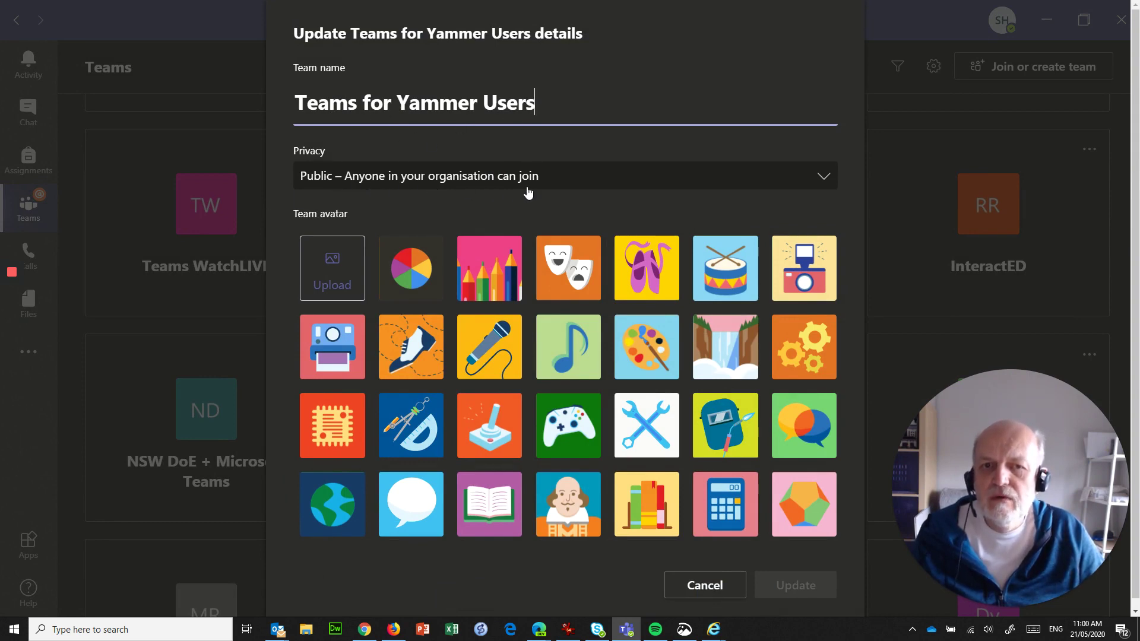
{"action": "left_click", "coordinate": [825, 179]}
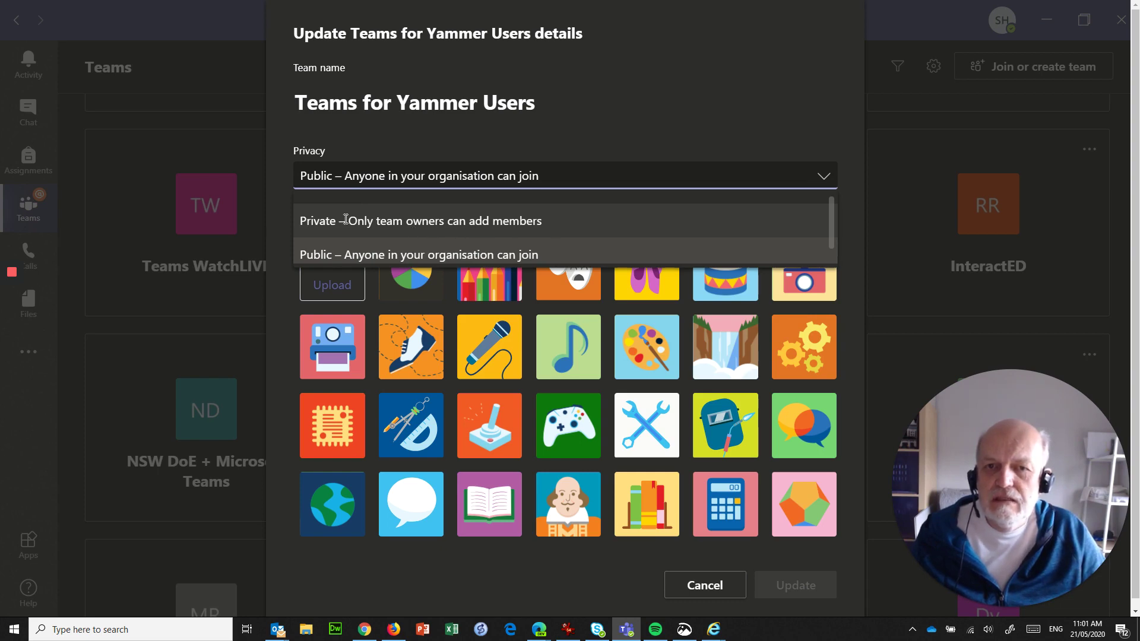
{"action": "left_click", "coordinate": [730, 107]}
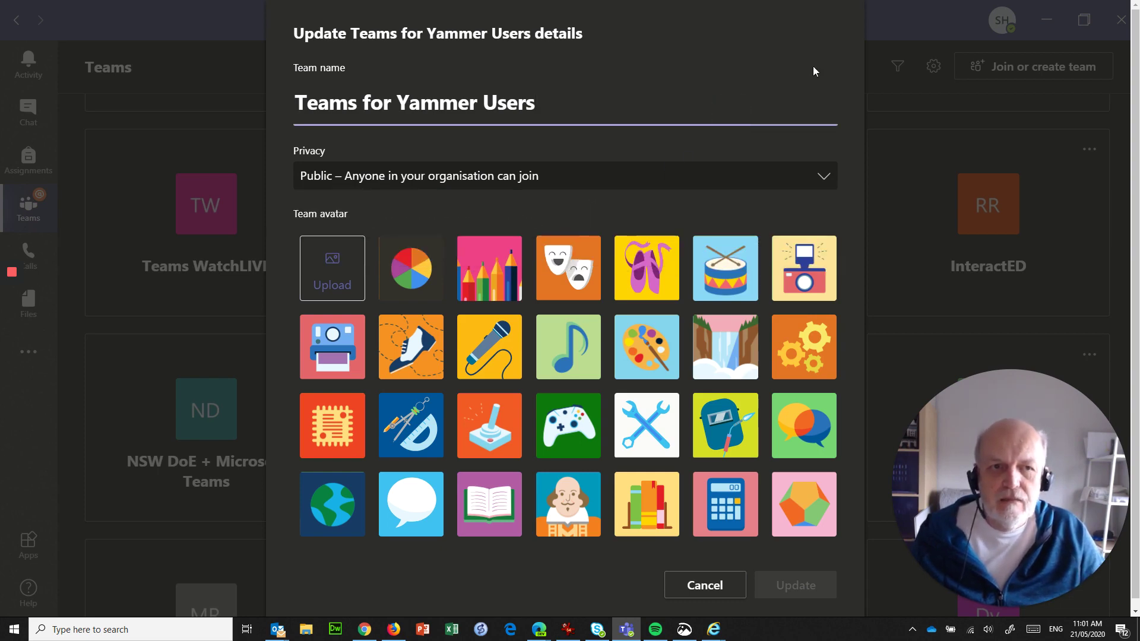
{"action": "left_click", "coordinate": [711, 584]}
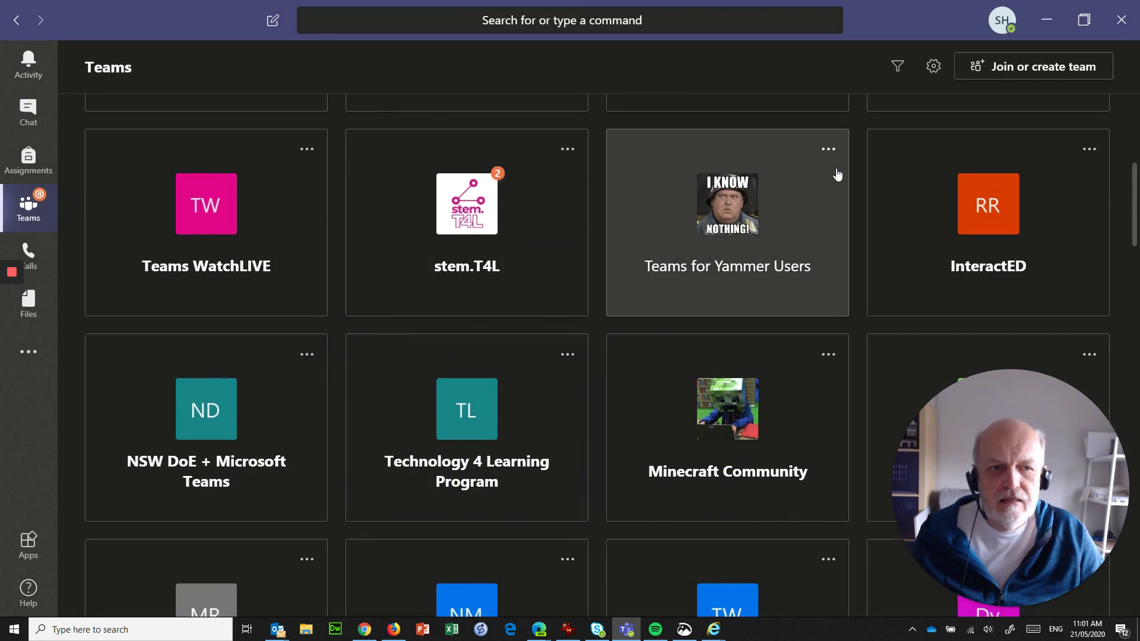
- Open the Teams for Yammer Users team and view its Manage team member list
{"action": "left_click", "coordinate": [828, 149]}
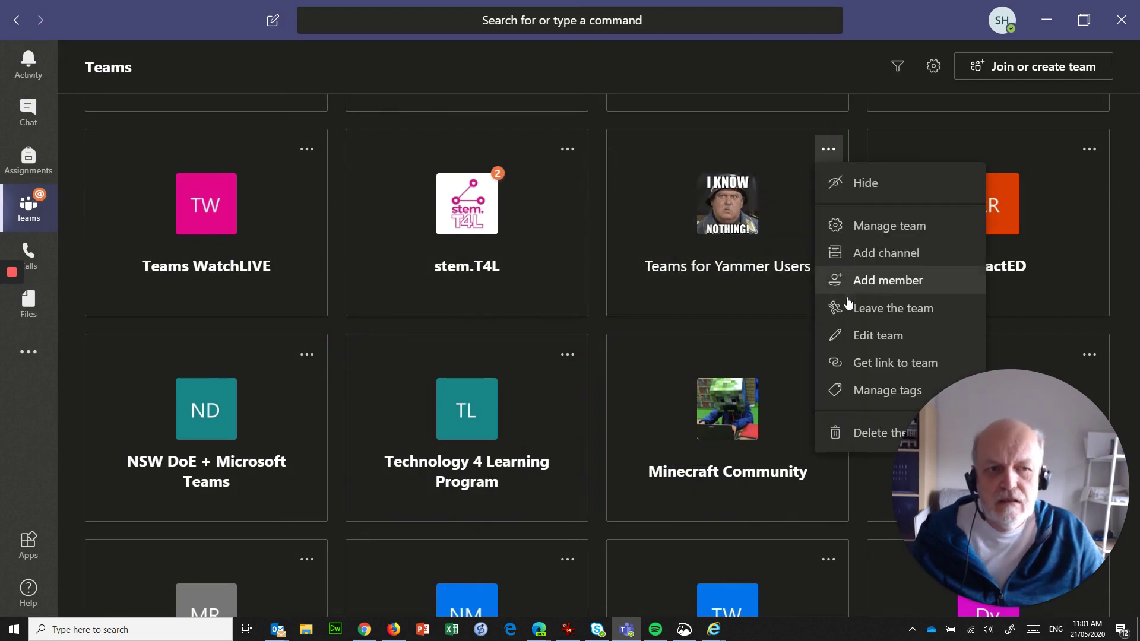
{"action": "left_click", "coordinate": [646, 186]}
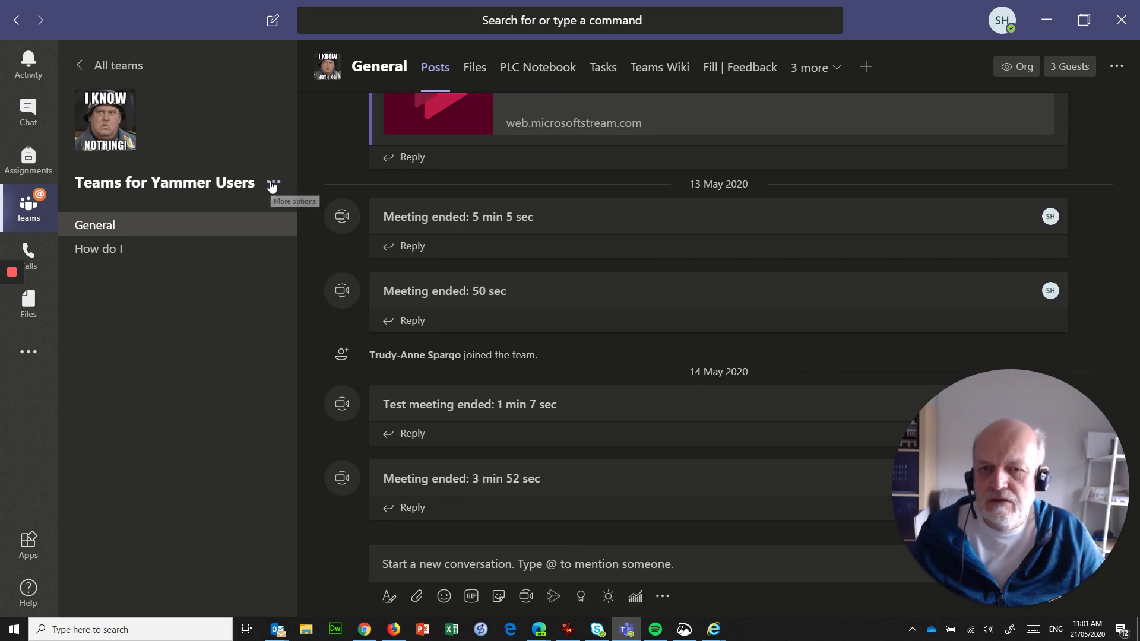
{"action": "left_click", "coordinate": [273, 183]}
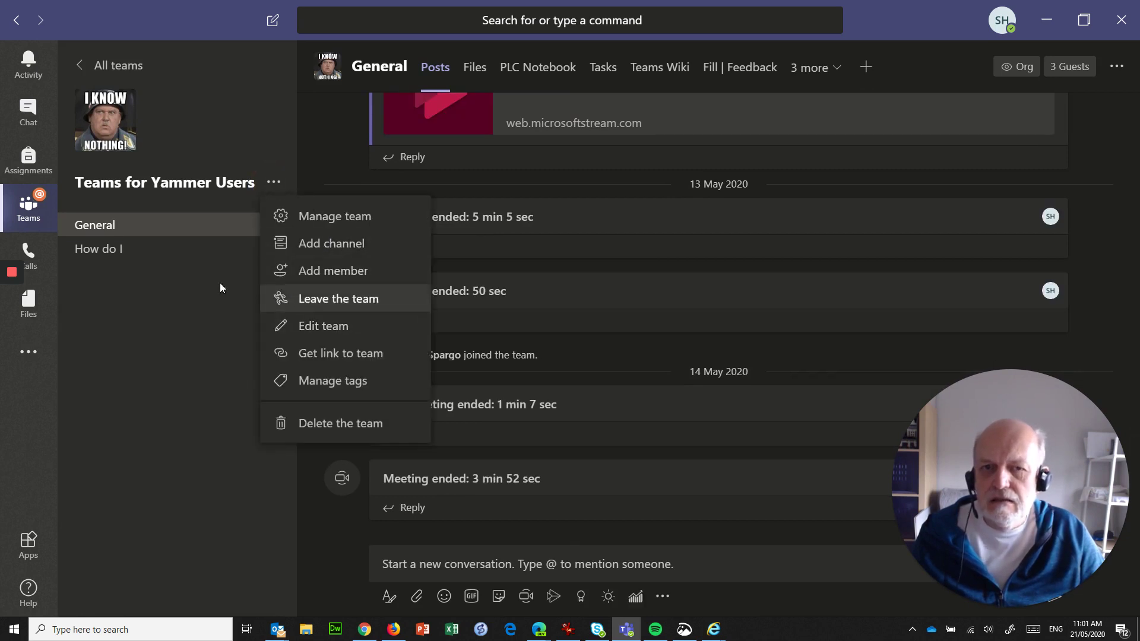
{"action": "left_click", "coordinate": [348, 216]}
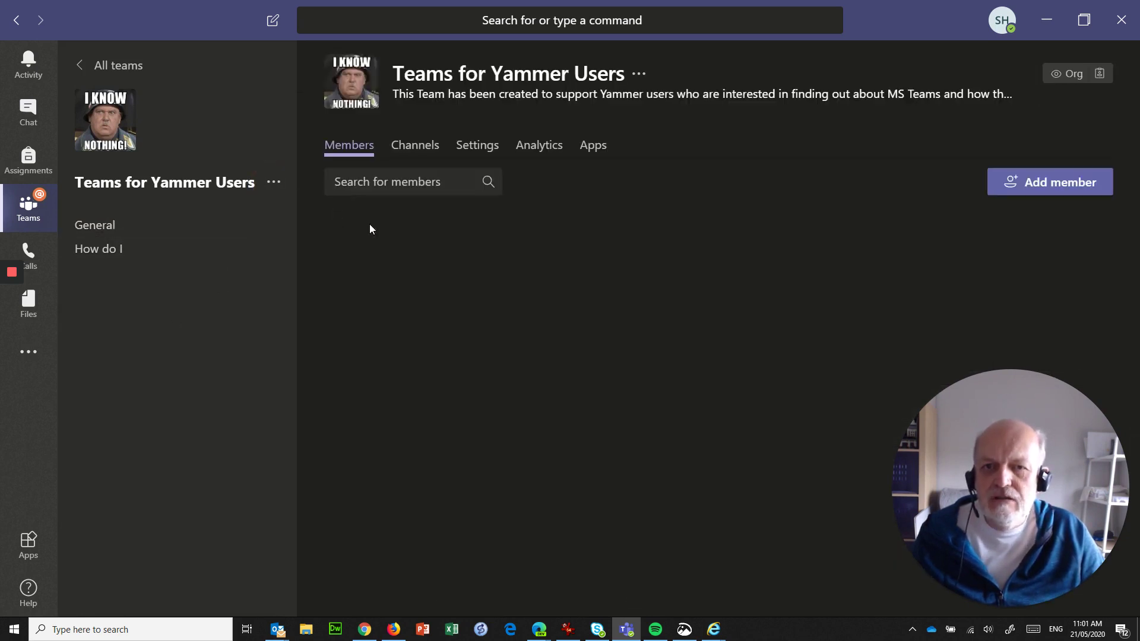
- Open the team's Edit team details, cancel without saving, and return to the General channel
{"action": "left_click", "coordinate": [638, 75]}
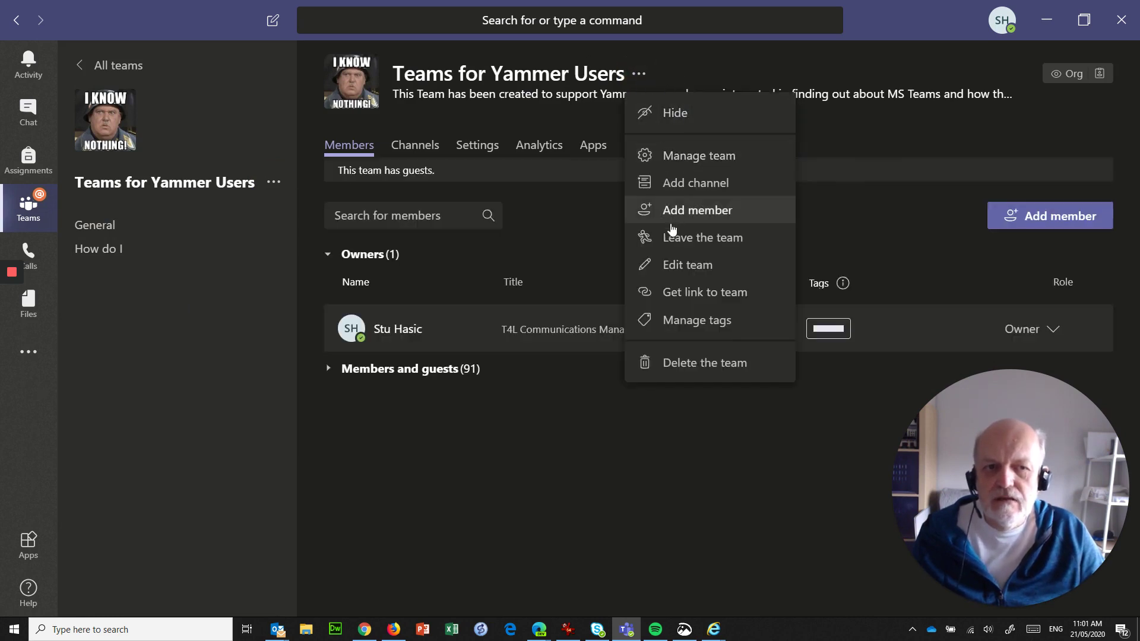
{"action": "left_click", "coordinate": [679, 267]}
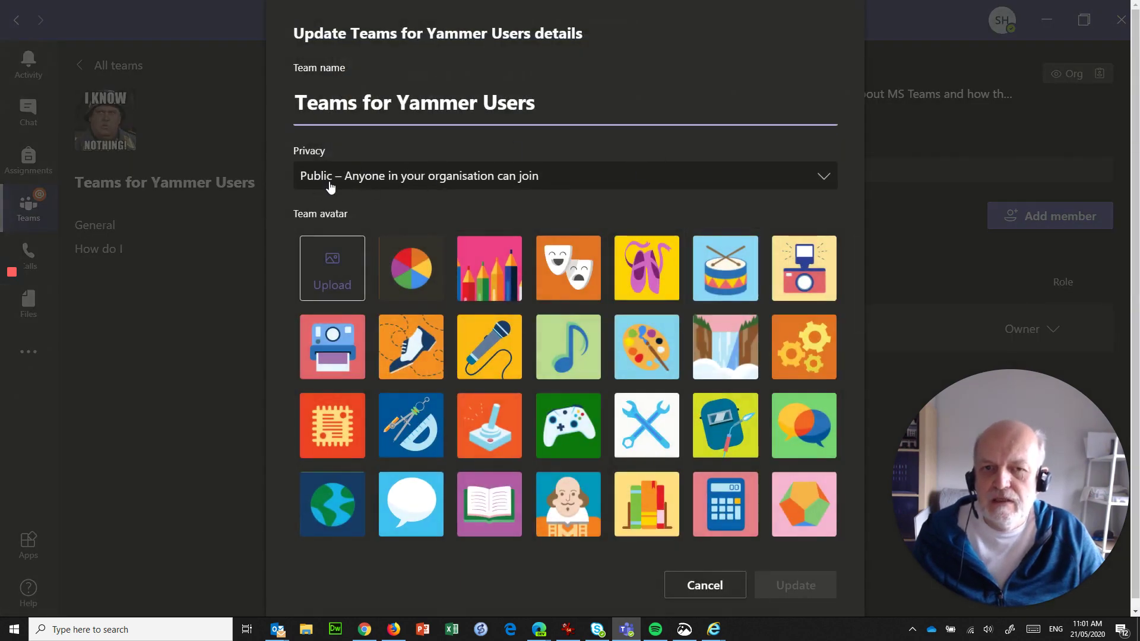
{"action": "left_click", "coordinate": [702, 579]}
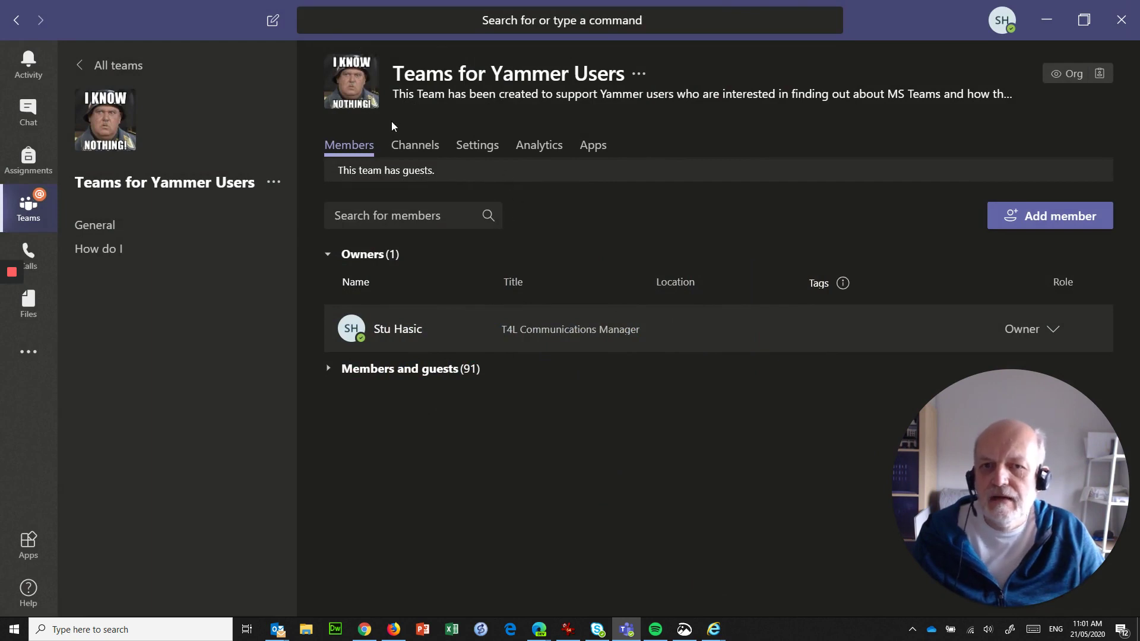
{"action": "left_click", "coordinate": [29, 208]}
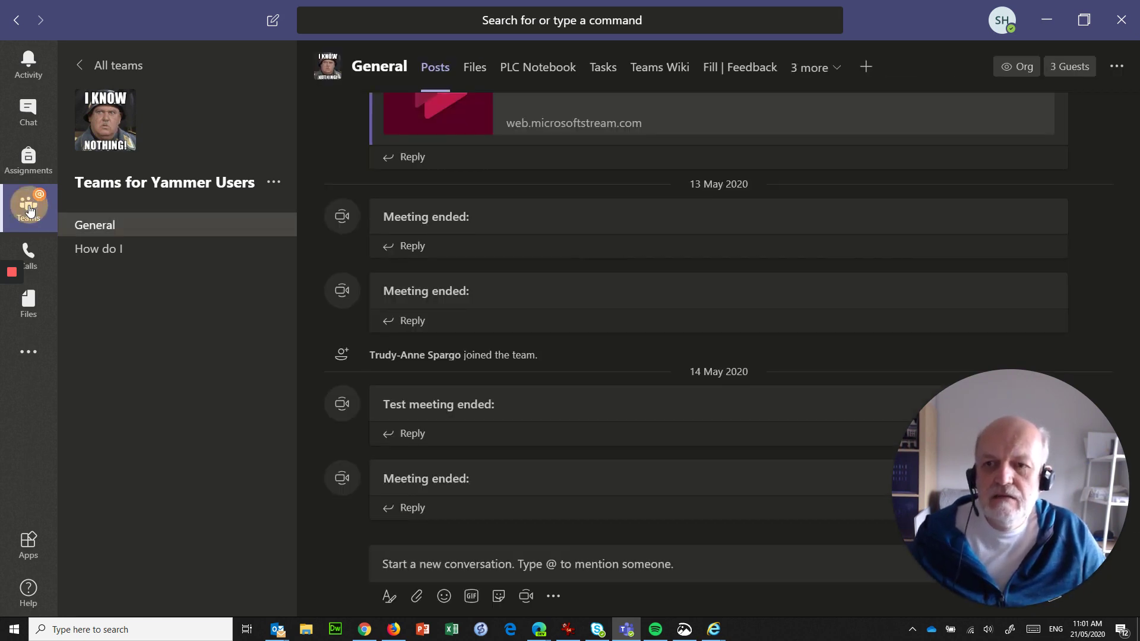
- Go back to the teams grid and open Join or create a team
{"action": "left_click", "coordinate": [29, 207]}
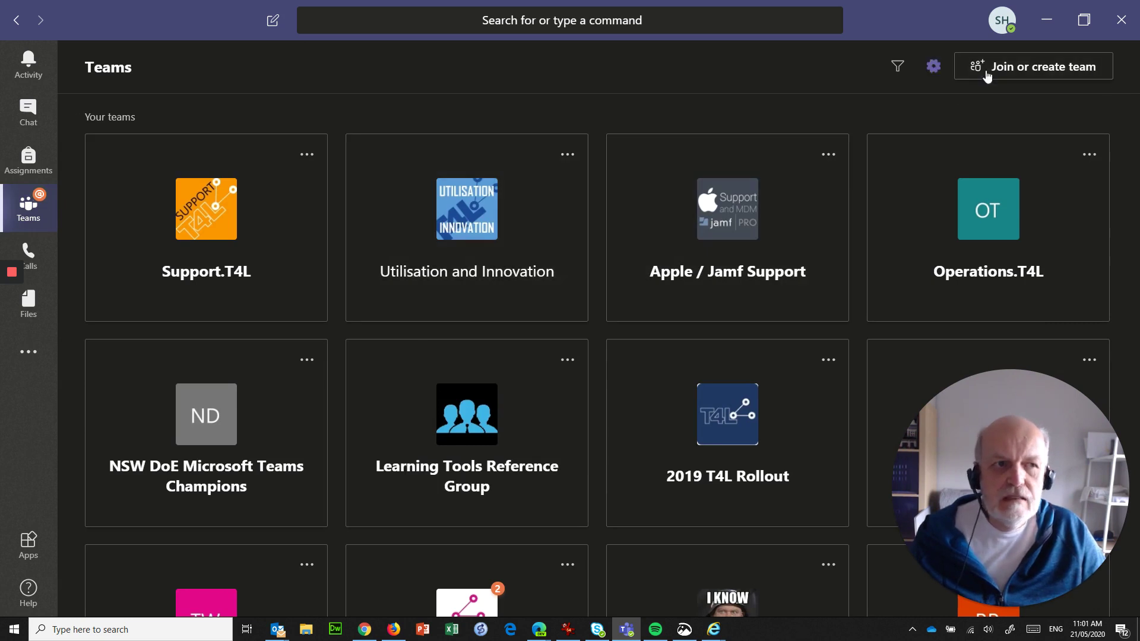
{"action": "left_click", "coordinate": [1044, 72]}
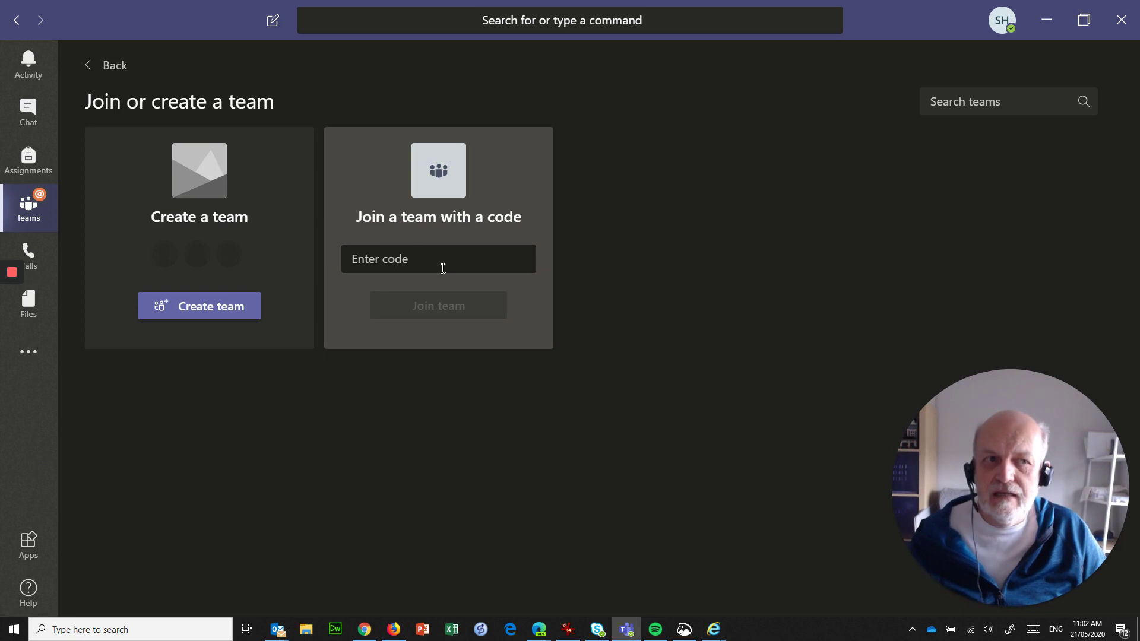
- Search teams for 'b' and scroll through results like Best Team Ever and BHGHS Team
{"action": "left_click", "coordinate": [957, 104]}
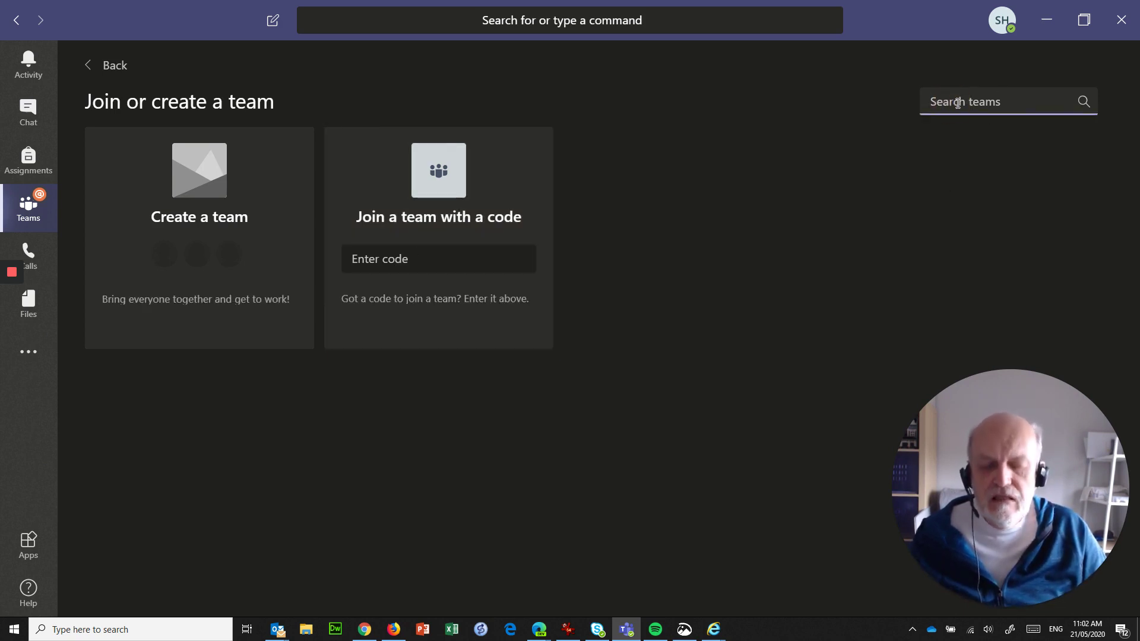
{"action": "type", "text": "b"}
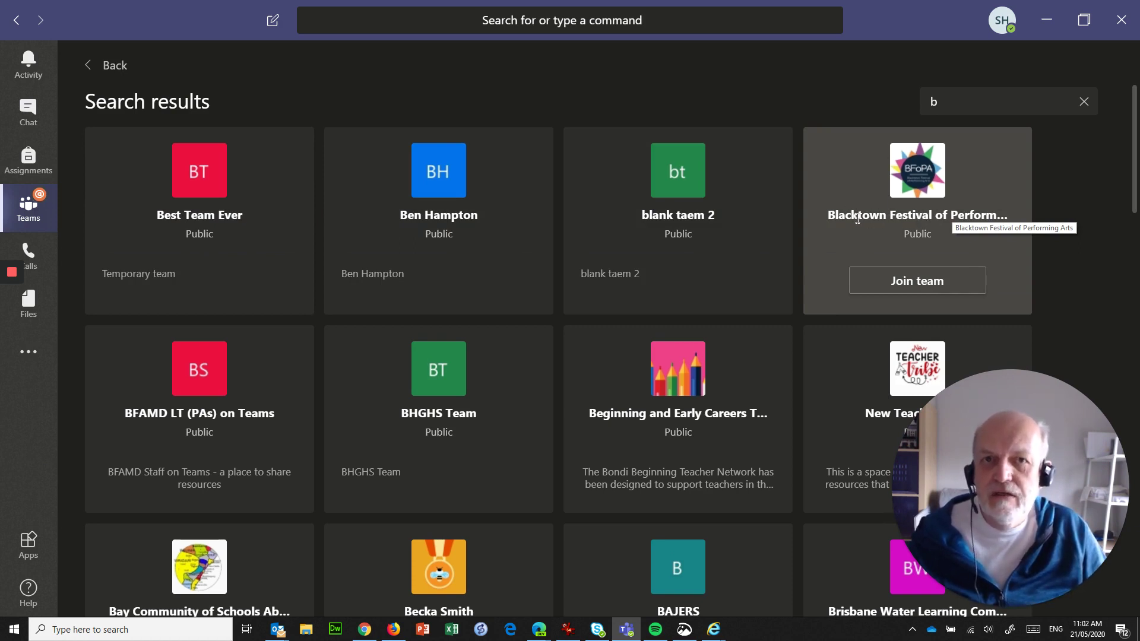
{"action": "scroll", "coordinate": [585, 238], "scroll_direction": "down", "scroll_amount": 3}
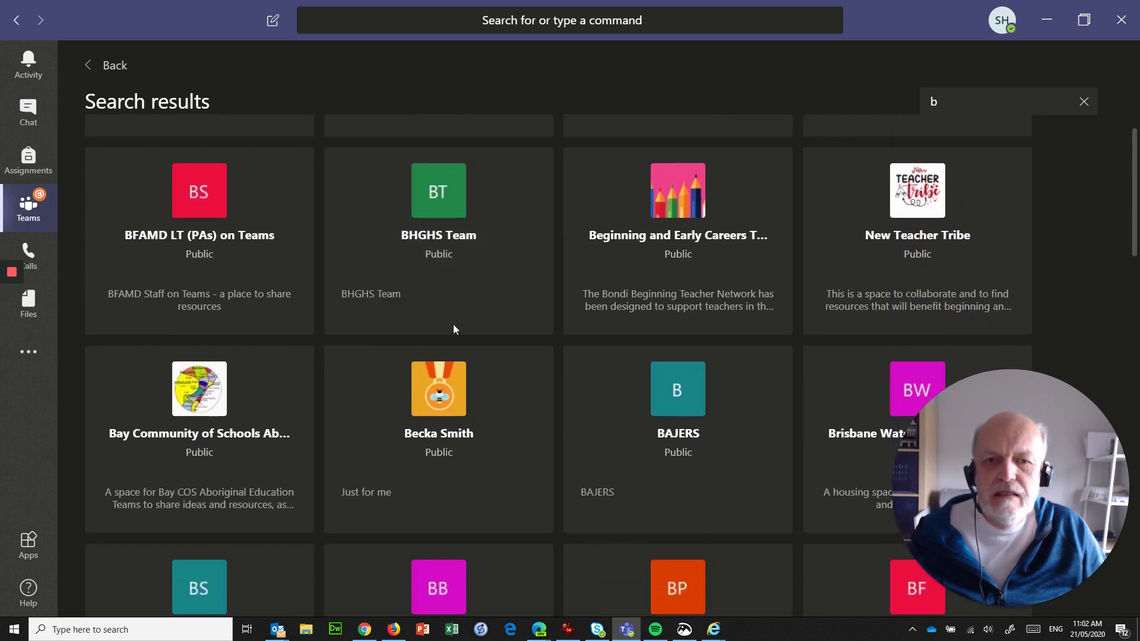
{"action": "scroll", "coordinate": [447, 231], "scroll_direction": "down", "scroll_amount": 2}
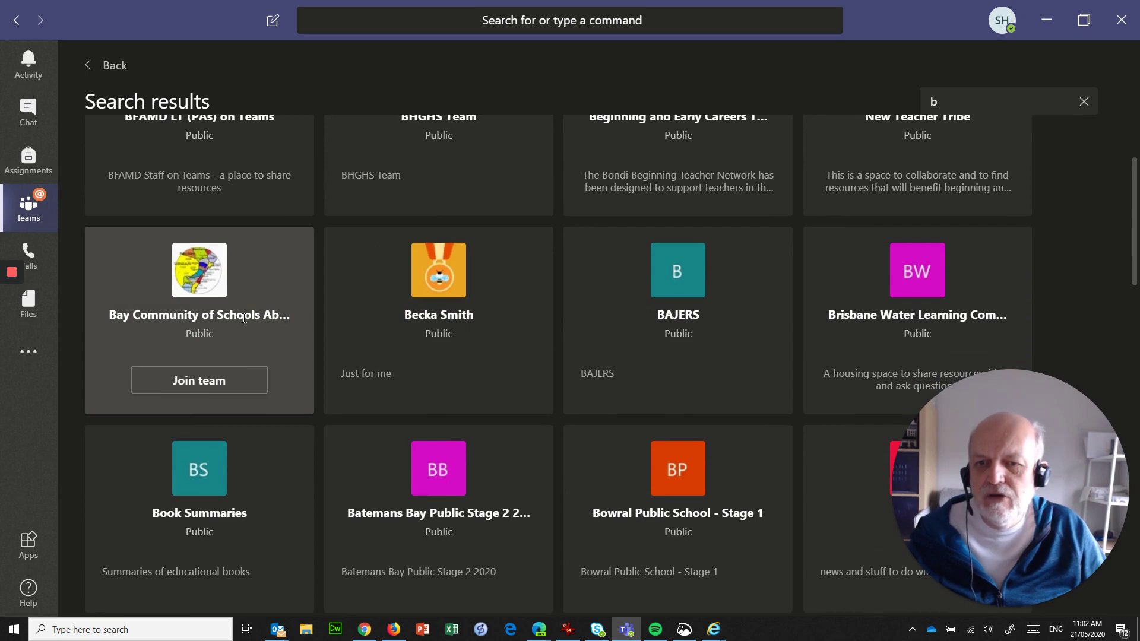
{"action": "scroll", "coordinate": [474, 344], "scroll_direction": "down", "scroll_amount": 2}
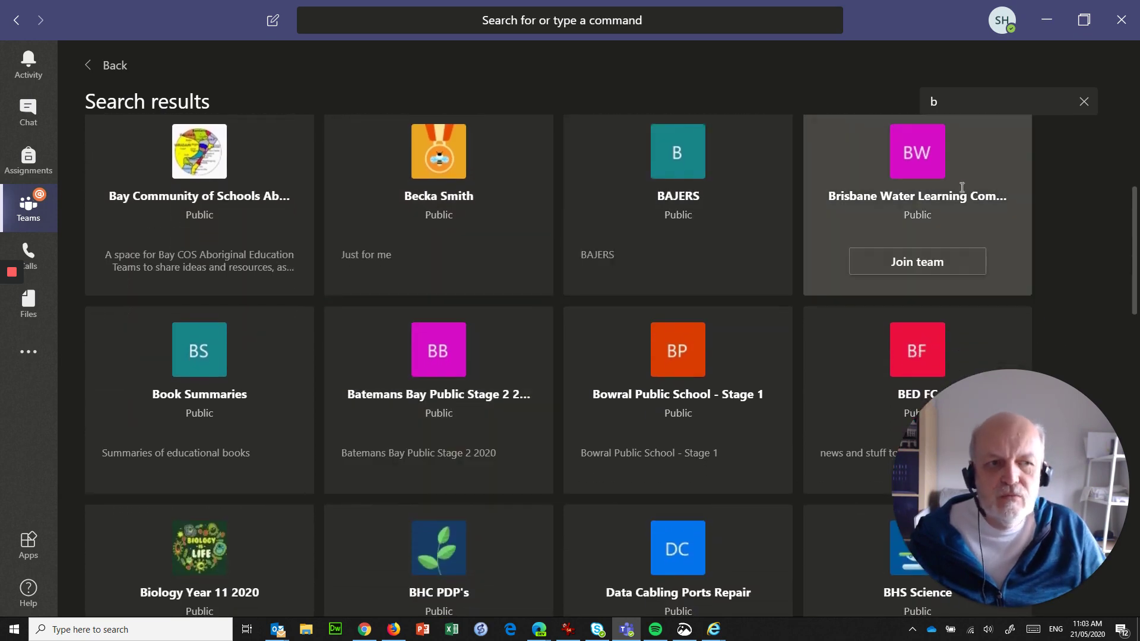
{"action": "scroll", "coordinate": [321, 383], "scroll_direction": "down", "scroll_amount": 4}
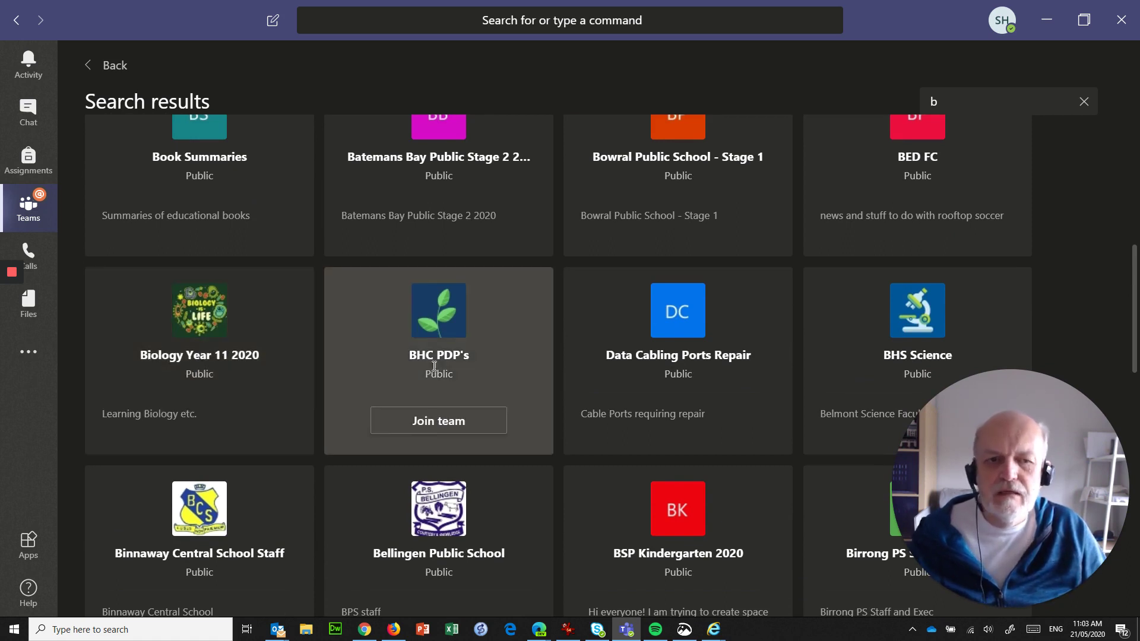
{"action": "scroll", "coordinate": [474, 392], "scroll_direction": "down", "scroll_amount": 3}
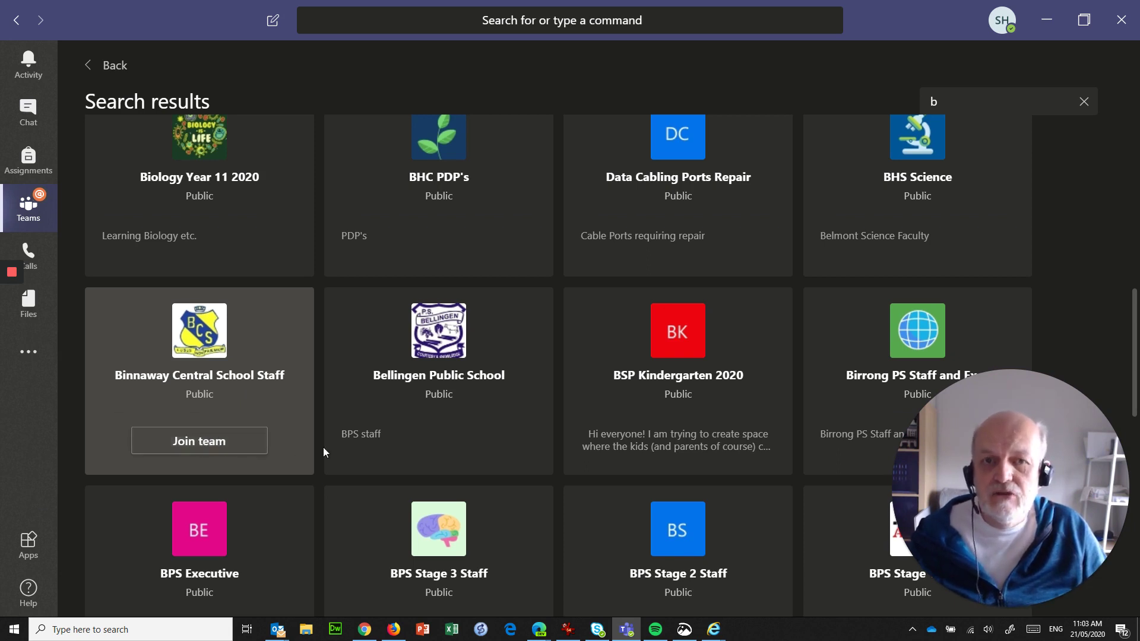
{"action": "scroll", "coordinate": [415, 446], "scroll_direction": "down", "scroll_amount": 3}
{"action": "scroll", "coordinate": [450, 476], "scroll_direction": "down", "scroll_amount": 3}
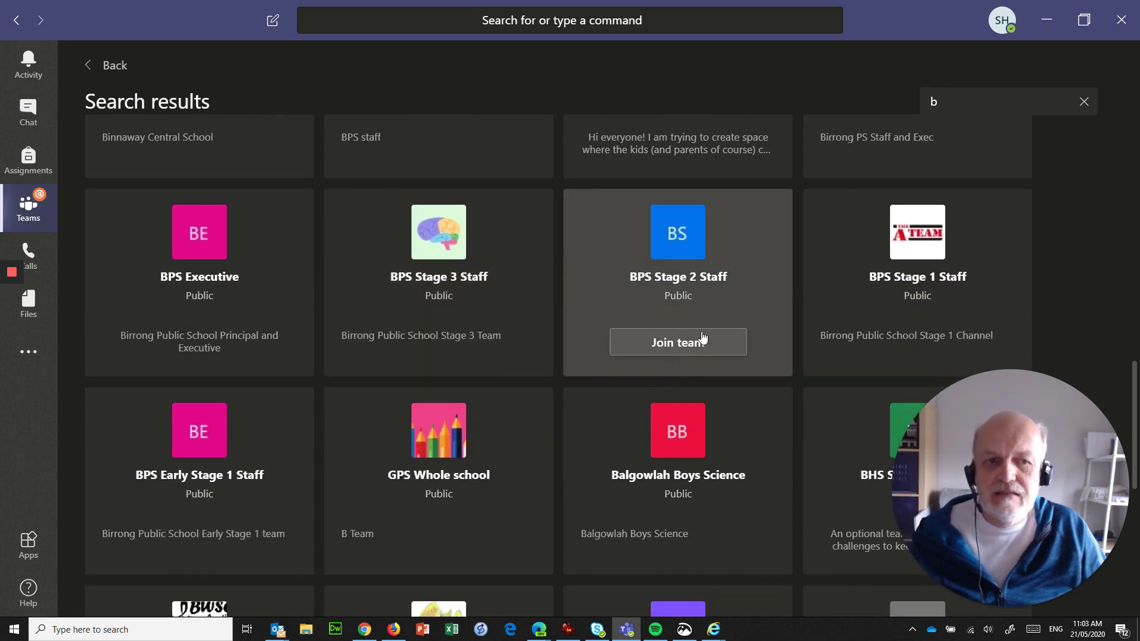
{"action": "scroll", "coordinate": [337, 378], "scroll_direction": "down", "scroll_amount": 4}
{"action": "scroll", "coordinate": [233, 409], "scroll_direction": "down", "scroll_amount": 6}
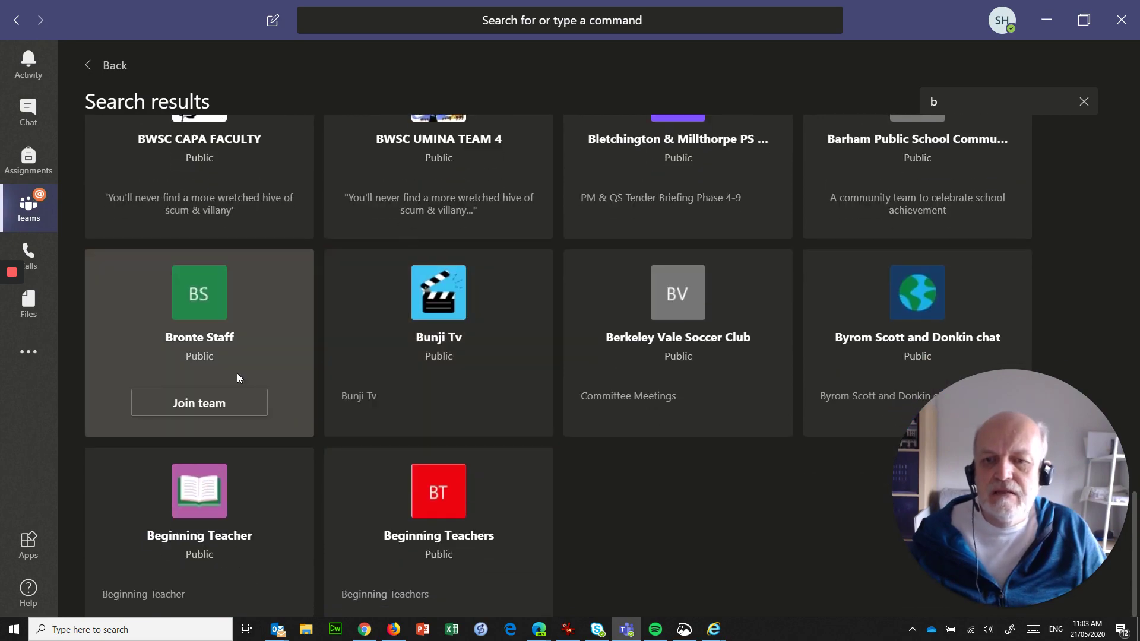
{"action": "scroll", "coordinate": [264, 364], "scroll_direction": "up", "scroll_amount": 17}
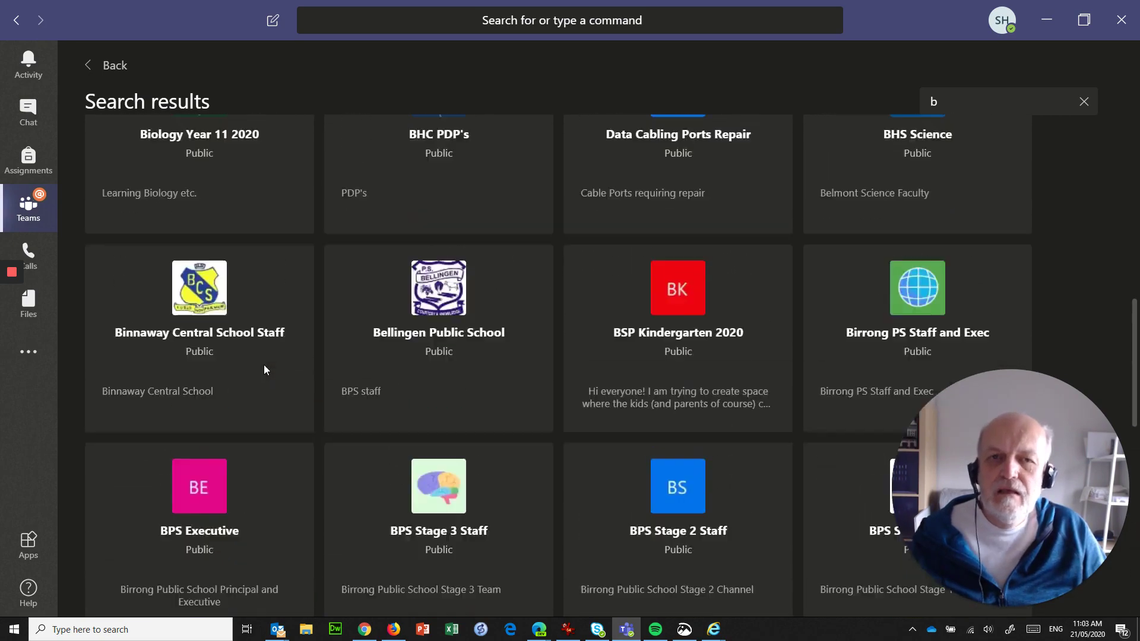
{"action": "scroll", "coordinate": [264, 365], "scroll_direction": "up", "scroll_amount": 11}
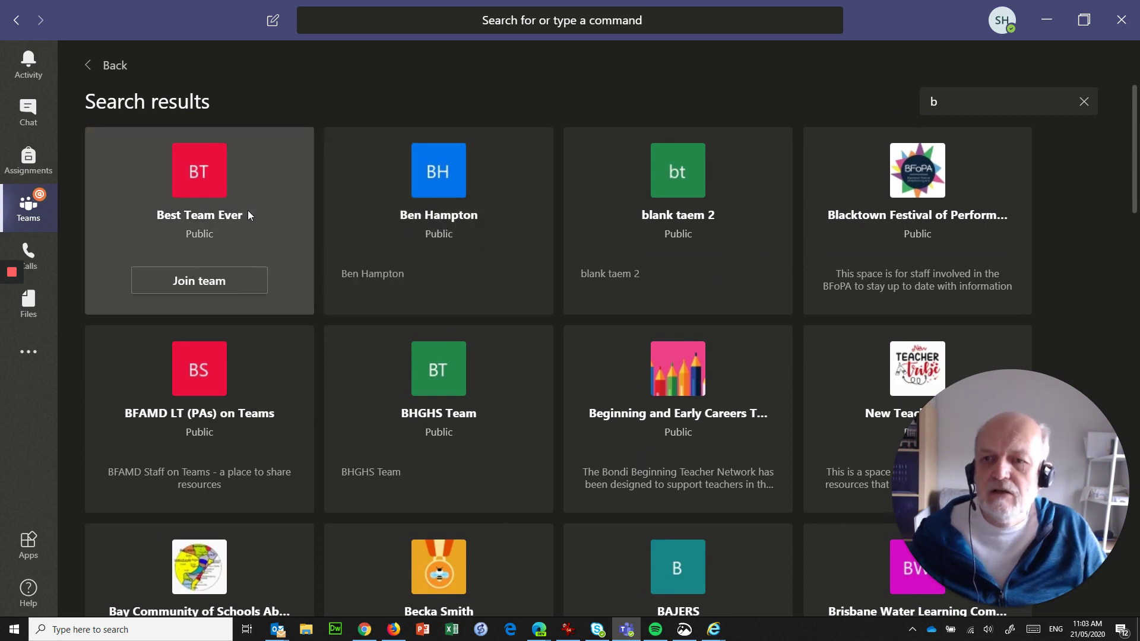
- Open Manage team > Settings for Teams for Yammer Users and expand the Team code section
{"action": "left_click", "coordinate": [20, 211]}
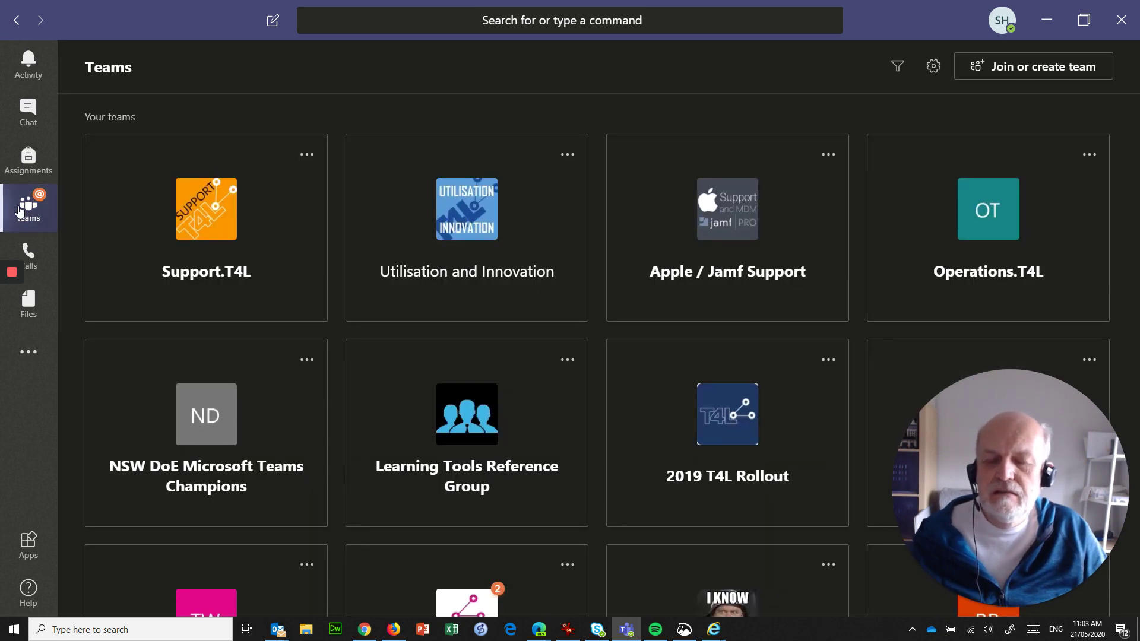
{"action": "scroll", "coordinate": [546, 401], "scroll_direction": "down", "scroll_amount": 3}
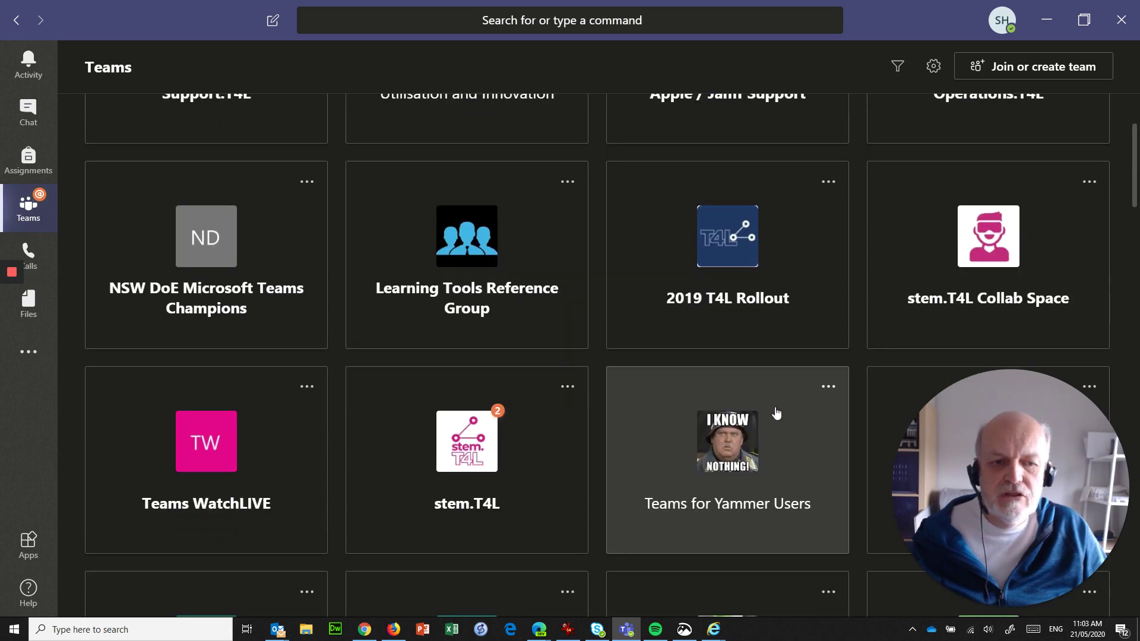
{"action": "left_click", "coordinate": [828, 389]}
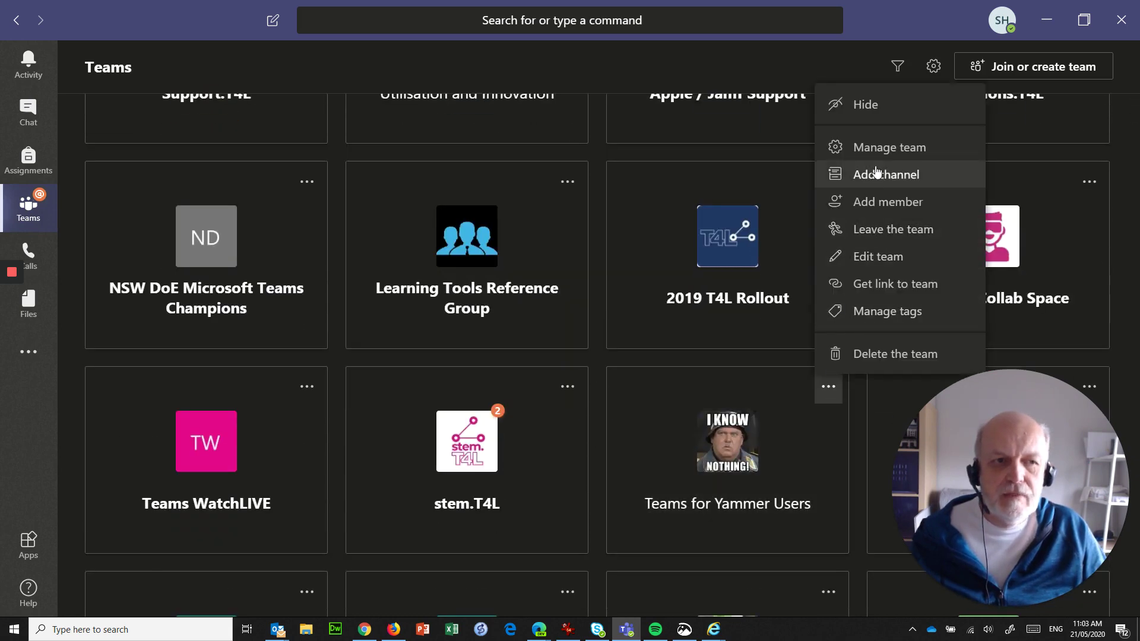
{"action": "left_click", "coordinate": [867, 148]}
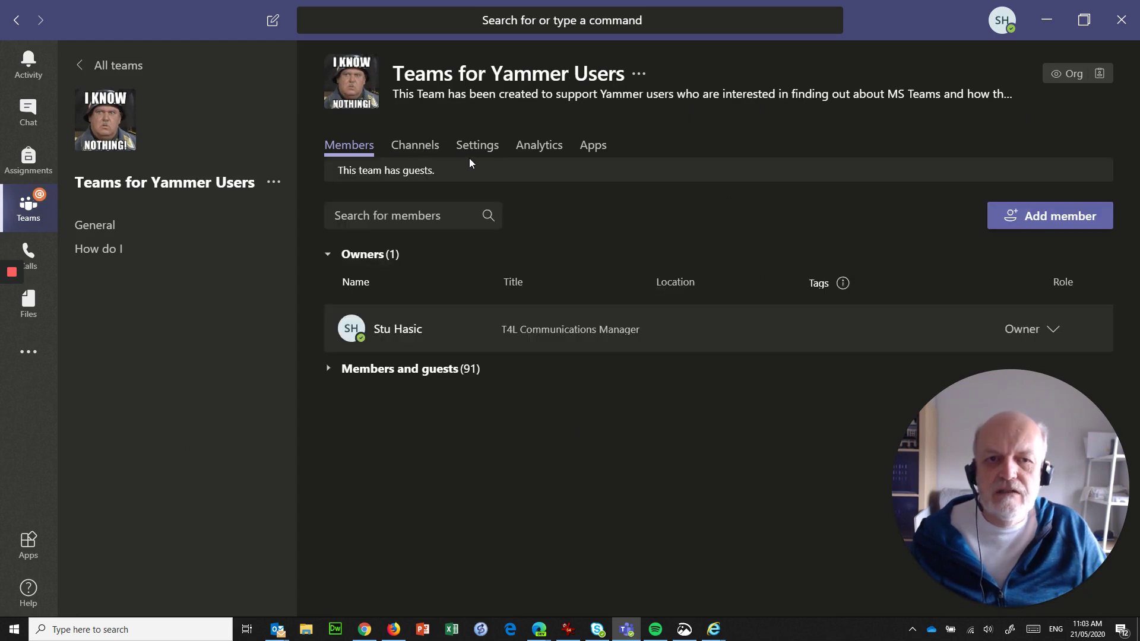
{"action": "left_click", "coordinate": [475, 149]}
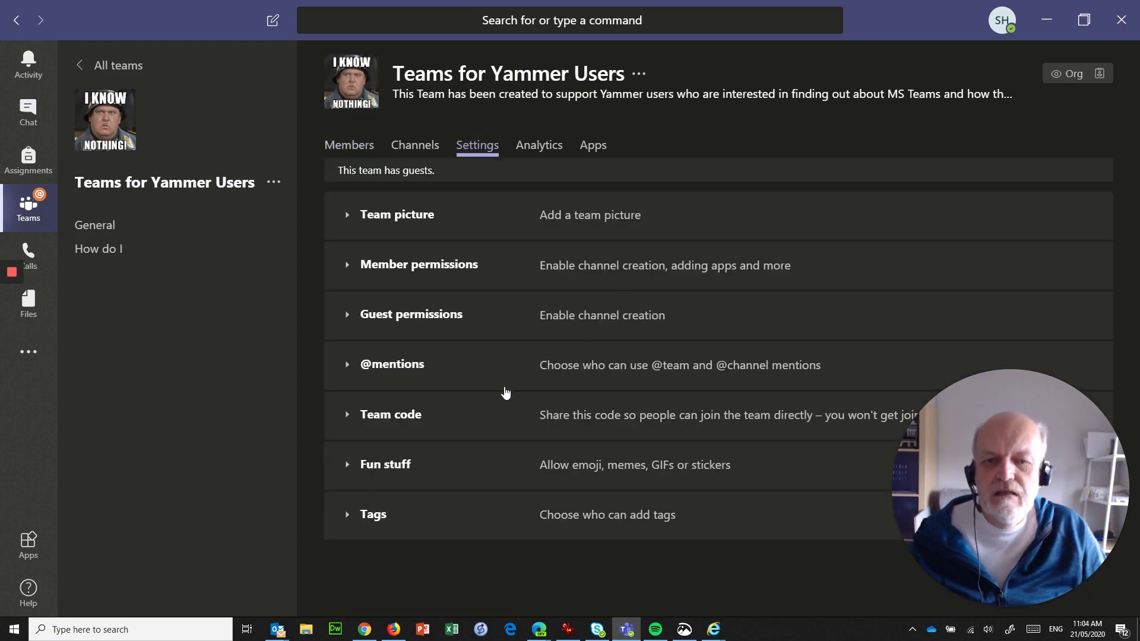
{"action": "left_click", "coordinate": [369, 419]}
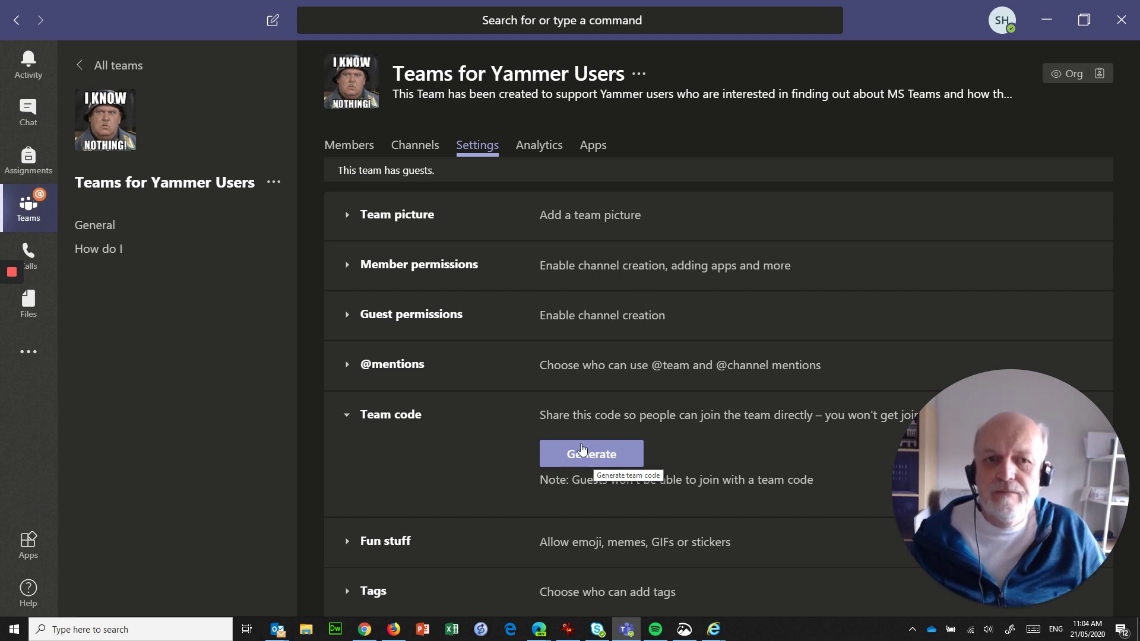
{"action": "mouse_move", "coordinate": [3, 279]}
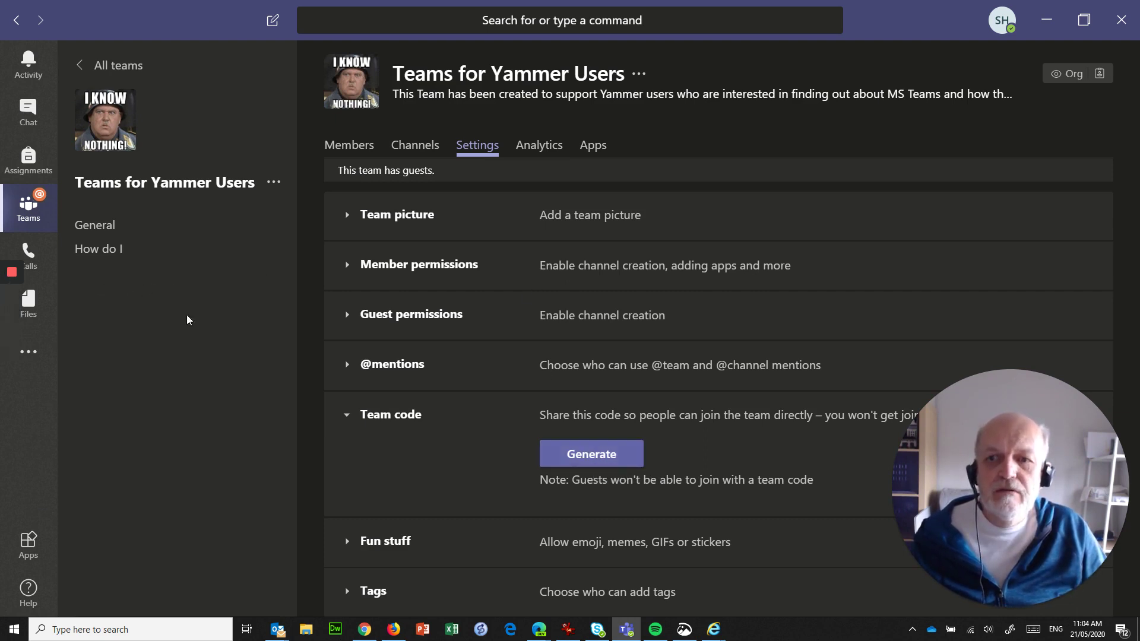